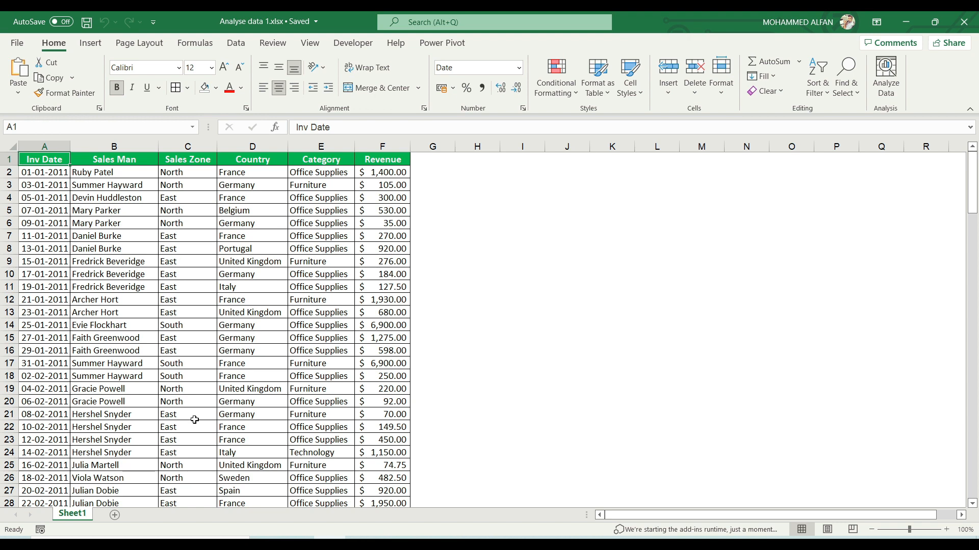
- Convert the sales data range A1:F150 on Sheet1 to a table with headers
{"action": "left_click", "coordinate": [133, 224]}
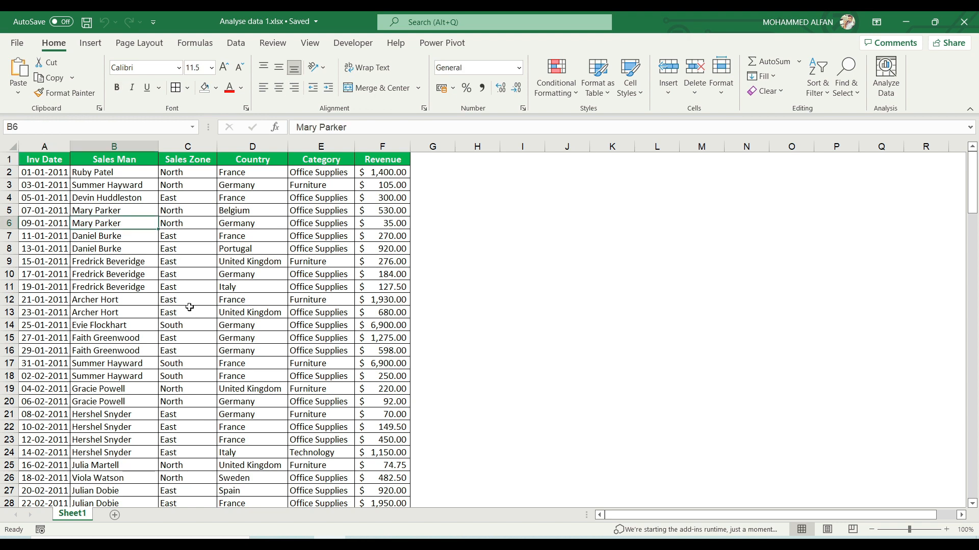
{"action": "left_click", "coordinate": [113, 212]}
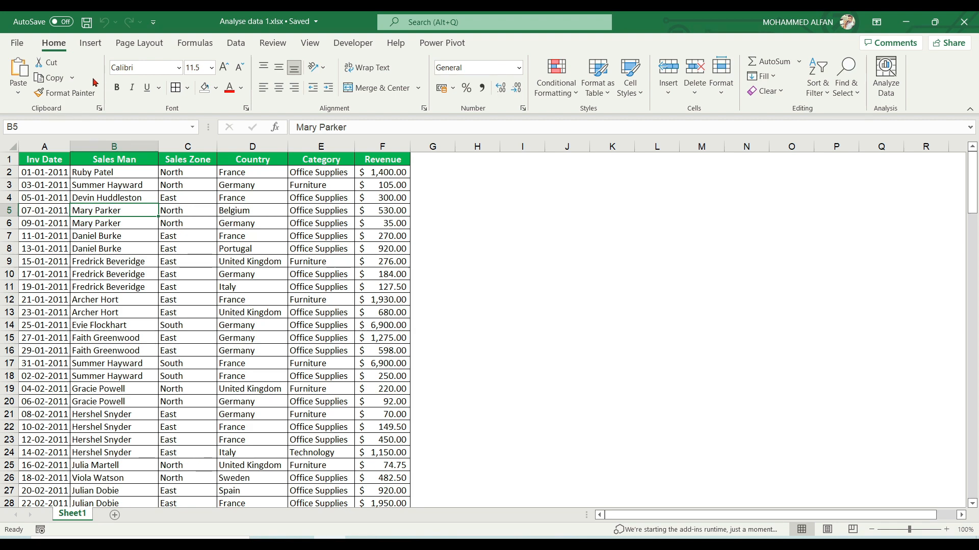
{"action": "left_click", "coordinate": [89, 43]}
{"action": "left_click", "coordinate": [105, 78]}
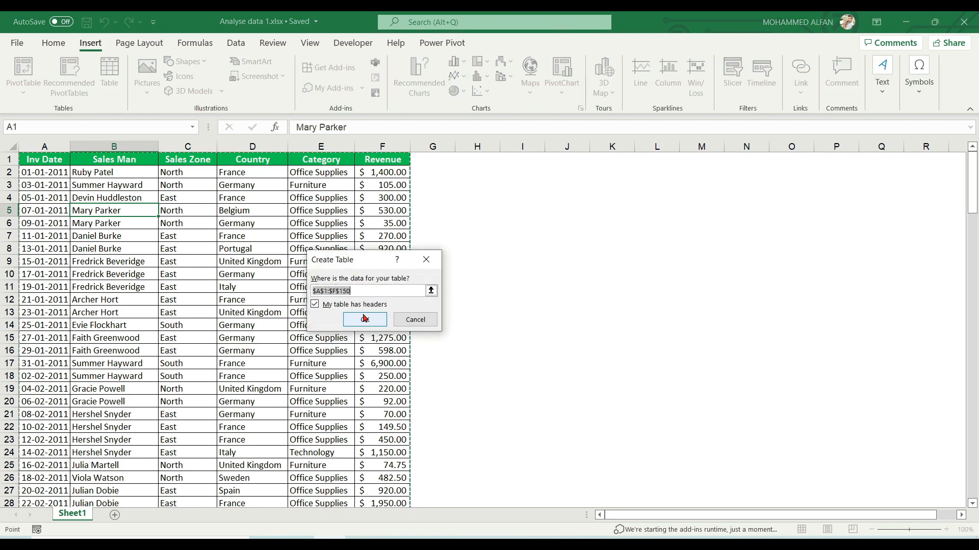
{"action": "left_click", "coordinate": [377, 318]}
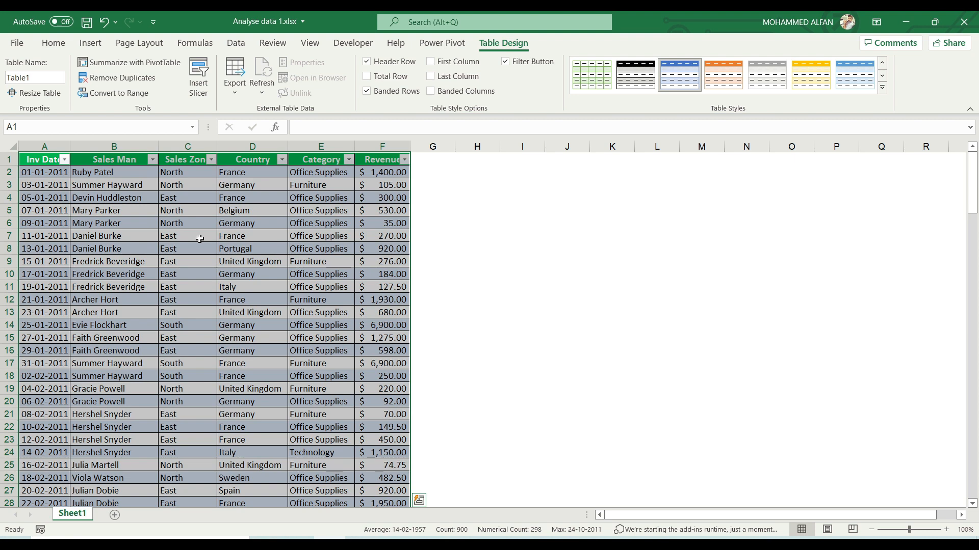
- Create a PivotTable from Table1 on a new worksheet
{"action": "left_click", "coordinate": [90, 43]}
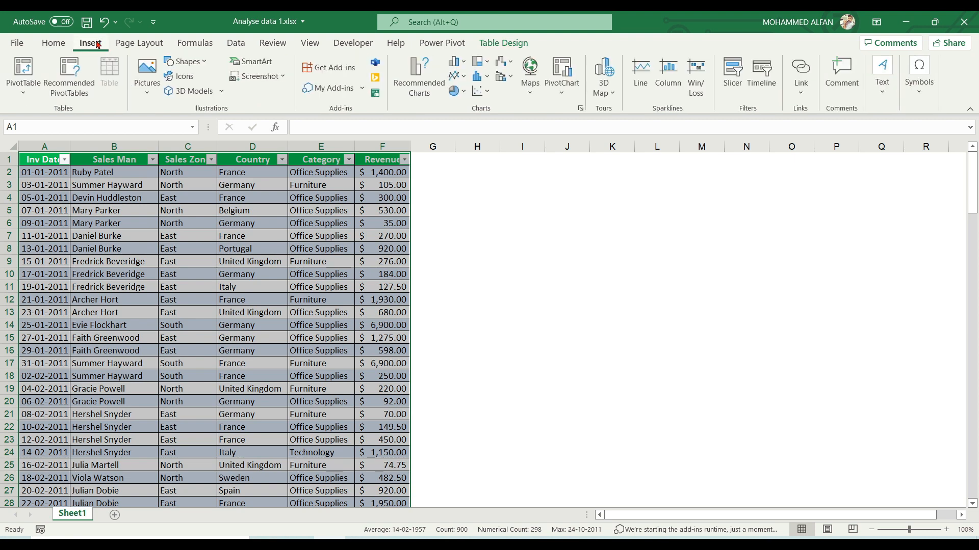
{"action": "left_click", "coordinate": [29, 67]}
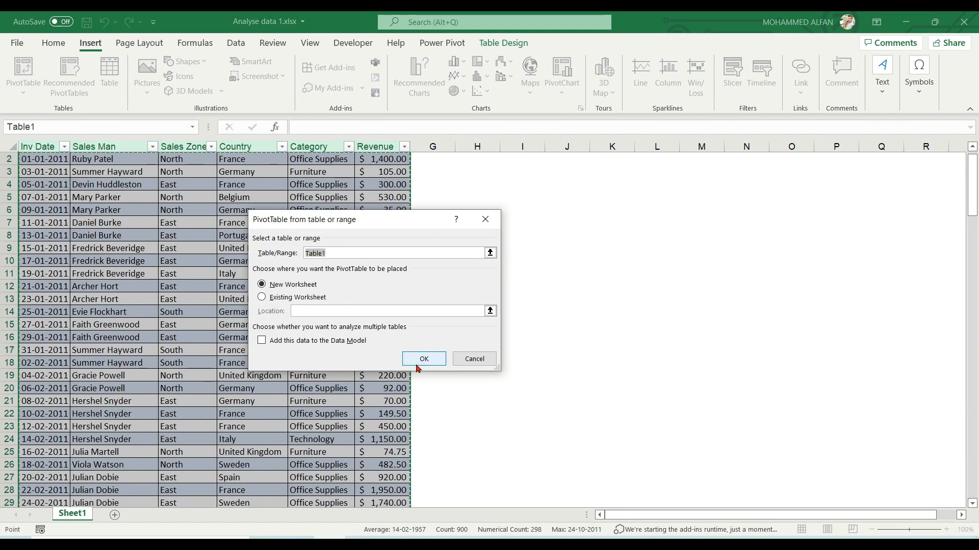
{"action": "left_click", "coordinate": [416, 363]}
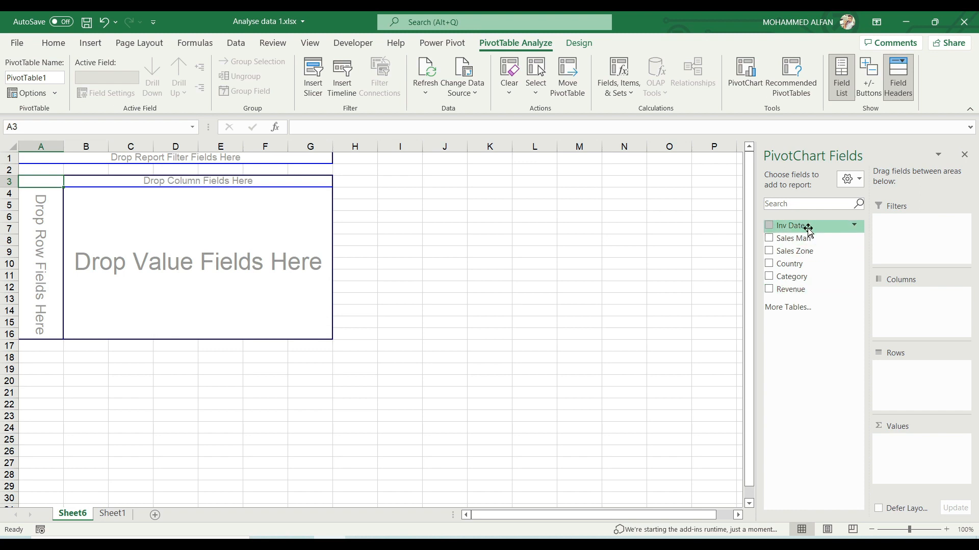
- Add Inv Date as the PivotTable's row field and Revenue as its value field
{"action": "left_click_drag", "start_coordinate": [808, 228], "coordinate": [31, 487]}
{"action": "left_click", "coordinate": [65, 235]}
{"action": "left_click", "coordinate": [49, 345]}
{"action": "scroll", "coordinate": [49, 346], "scroll_direction": "up", "scroll_amount": 1}
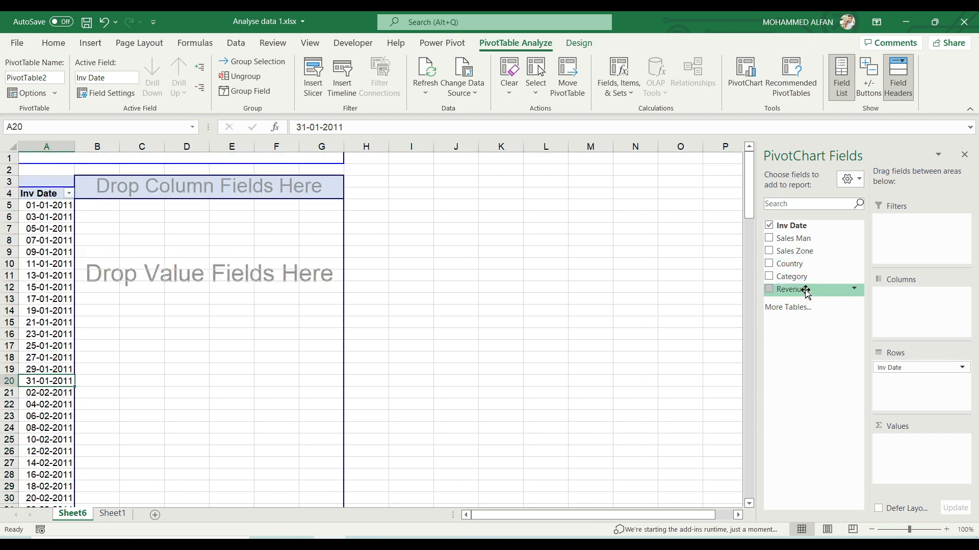
{"action": "left_click_drag", "start_coordinate": [806, 291], "coordinate": [189, 286]}
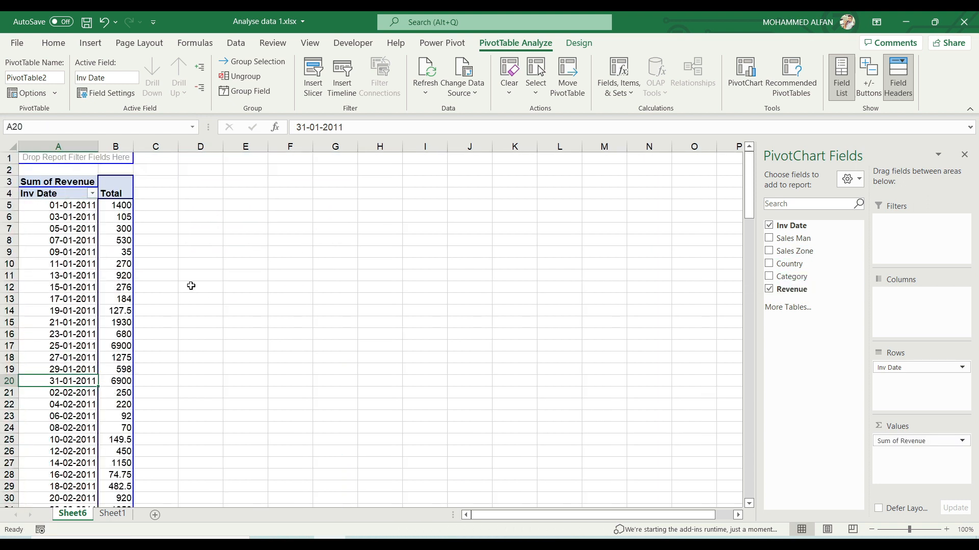
- Group the PivotTable's Inv Date rows by Months and Years
{"action": "left_click", "coordinate": [57, 285]}
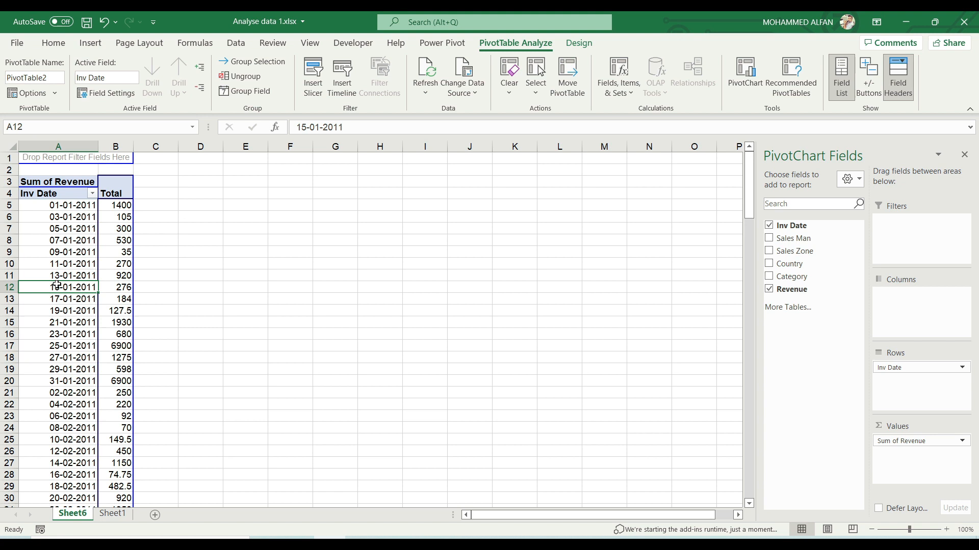
{"action": "left_click", "coordinate": [55, 229]}
{"action": "right_click", "coordinate": [54, 229]}
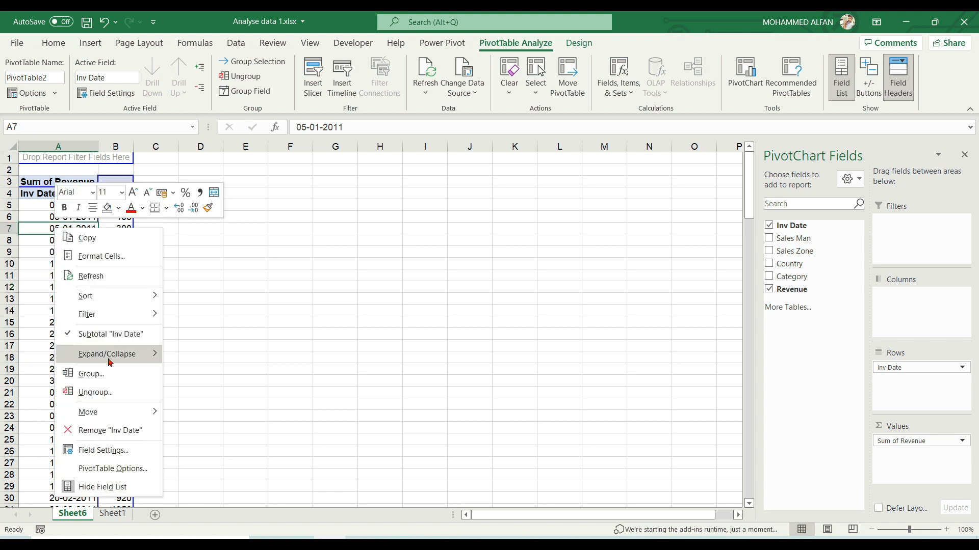
{"action": "left_click", "coordinate": [114, 374]}
{"action": "left_click_drag", "start_coordinate": [124, 270], "coordinate": [271, 218]}
{"action": "left_click", "coordinate": [209, 345]}
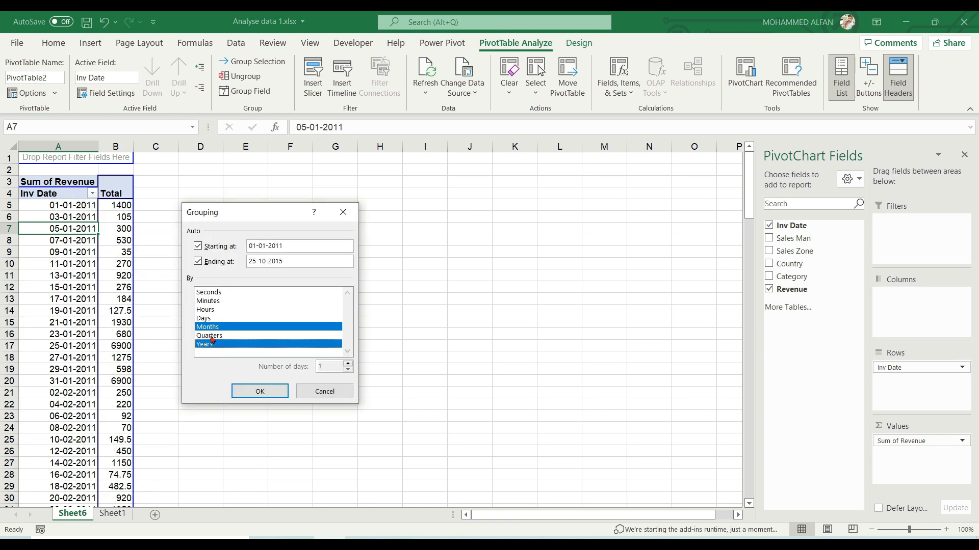
{"action": "left_click", "coordinate": [214, 329]}
{"action": "left_click", "coordinate": [214, 328]}
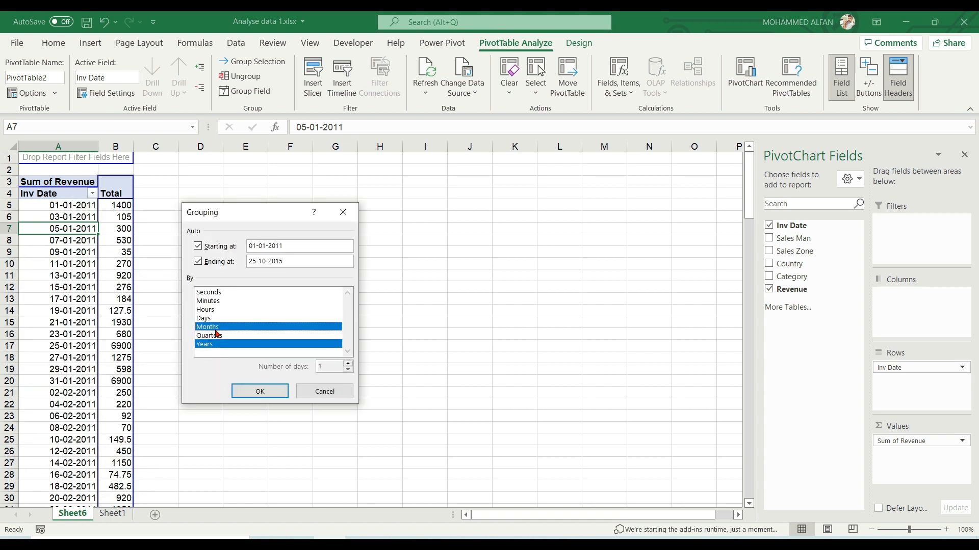
{"action": "left_click", "coordinate": [258, 393]}
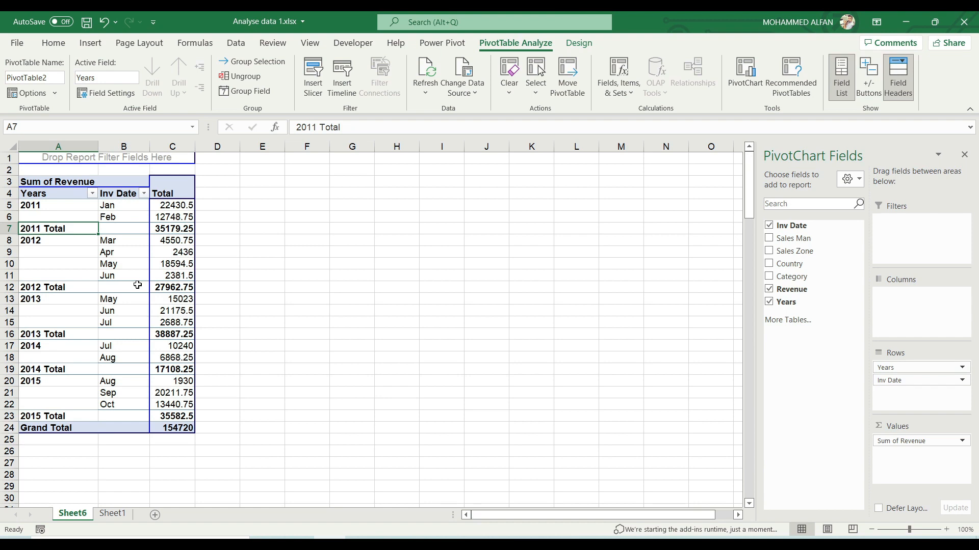
- Clear Years and Inv Date from the PivotTable and summarize Revenue by Category rows instead
{"action": "left_click", "coordinate": [769, 289]}
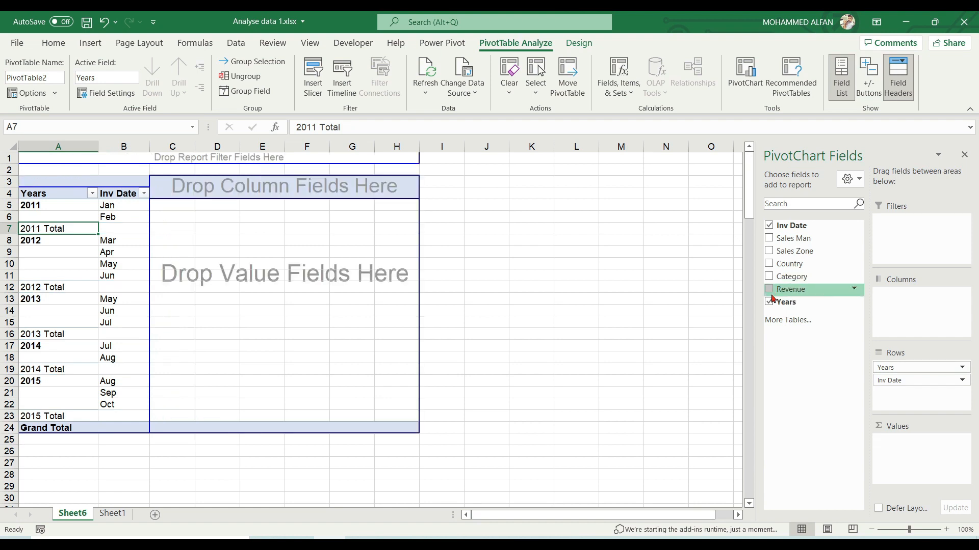
{"action": "left_click", "coordinate": [768, 302]}
{"action": "left_click", "coordinate": [778, 228]}
{"action": "left_click_drag", "start_coordinate": [802, 277], "coordinate": [64, 228]}
{"action": "left_click_drag", "start_coordinate": [795, 289], "coordinate": [132, 206]}
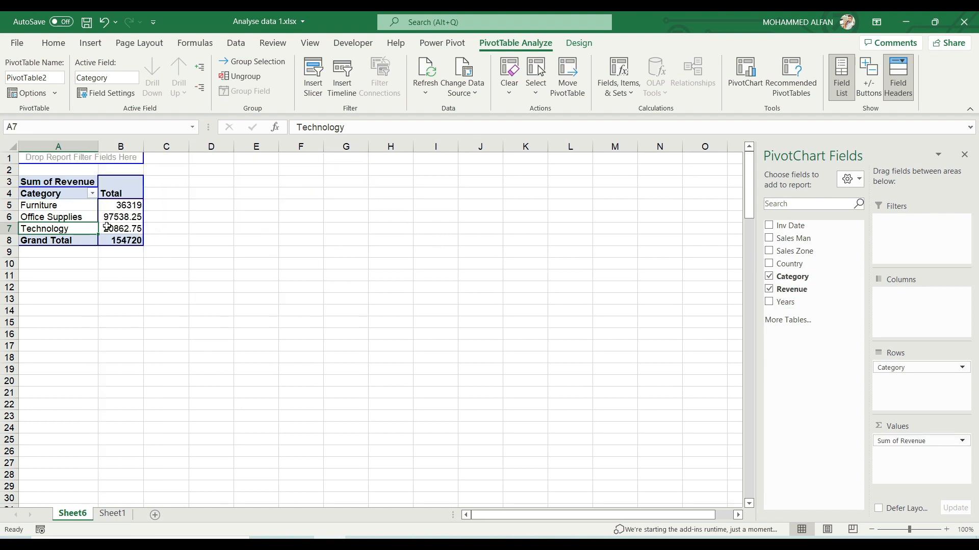
- Try filtering the PivotTable's Category field using the Office Supplies item, and undo the change
{"action": "left_click", "coordinate": [82, 218]}
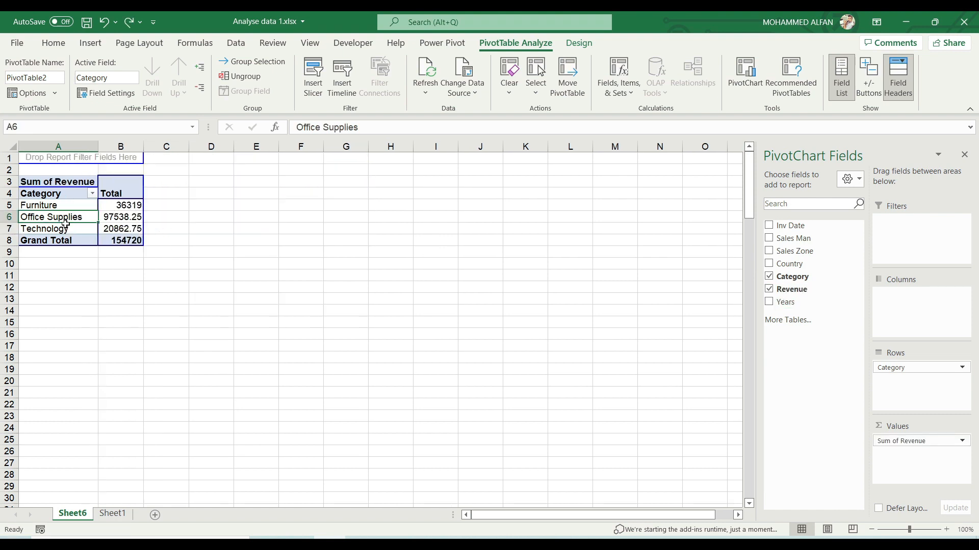
{"action": "left_click", "coordinate": [93, 194]}
{"action": "left_click", "coordinate": [56, 352]}
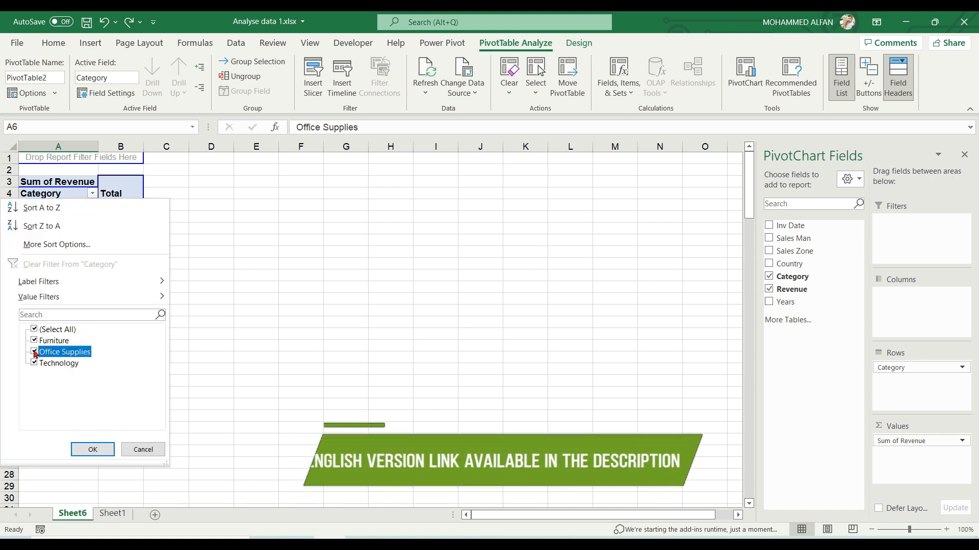
{"action": "left_click", "coordinate": [92, 449]}
{"action": "key", "text": "ctrl+z"}
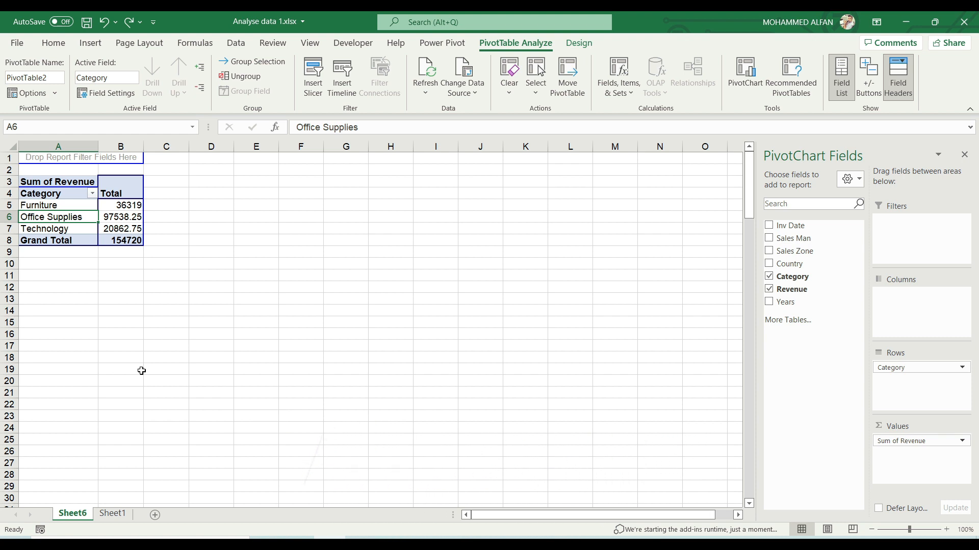
- Delete the PivotTable worksheet Sheet6
{"action": "right_click", "coordinate": [78, 515]}
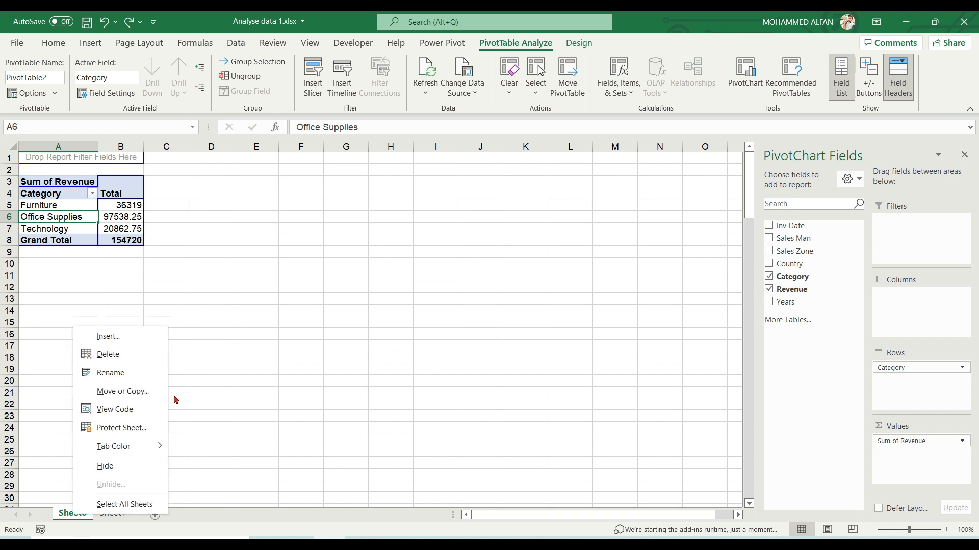
{"action": "left_click", "coordinate": [136, 354]}
{"action": "left_click", "coordinate": [469, 316]}
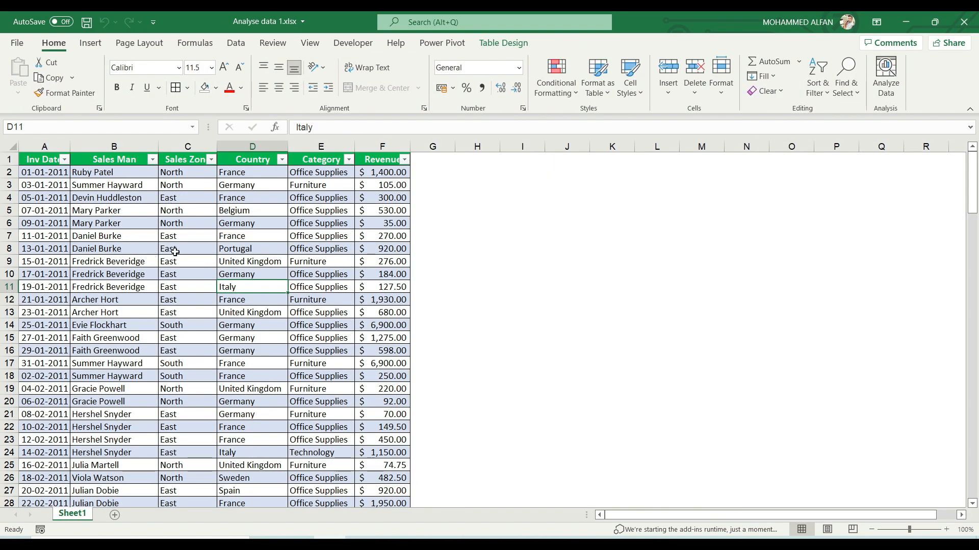
- Convert the sales table on Sheet1 back to a normal range
{"action": "left_click", "coordinate": [266, 250]}
{"action": "left_click", "coordinate": [187, 350]}
{"action": "left_click", "coordinate": [494, 44]}
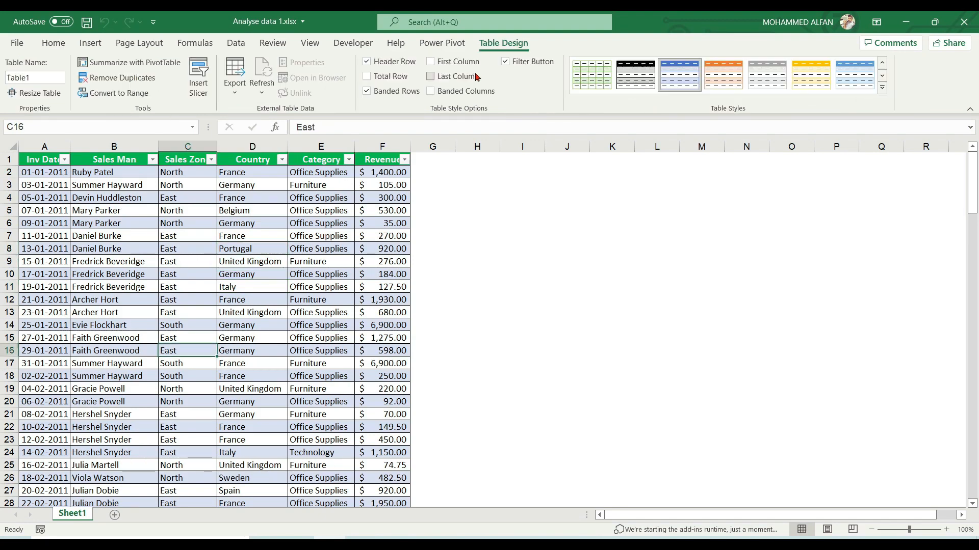
{"action": "left_click", "coordinate": [123, 93]}
{"action": "left_click", "coordinate": [469, 316]}
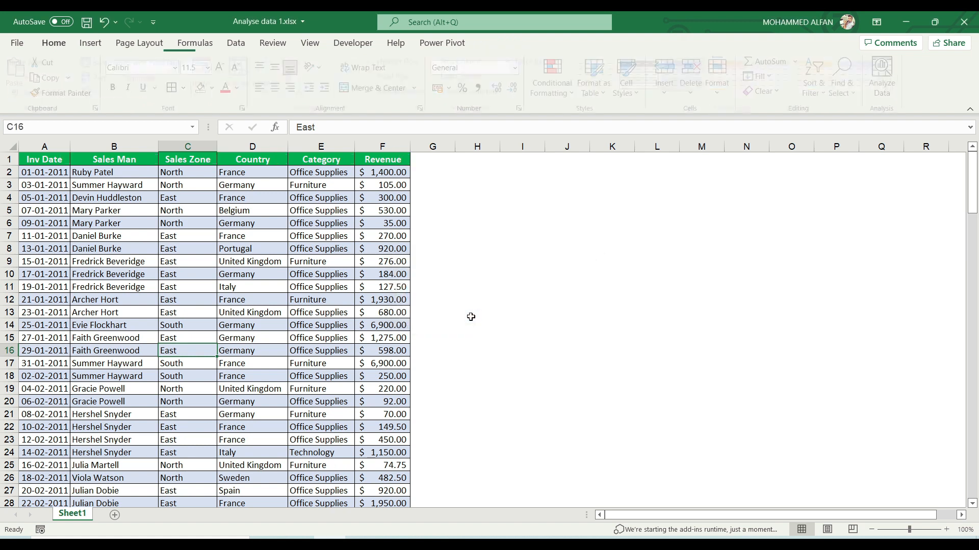
- Run Analyze Data on the sales data in Sheet1
{"action": "left_click", "coordinate": [538, 177]}
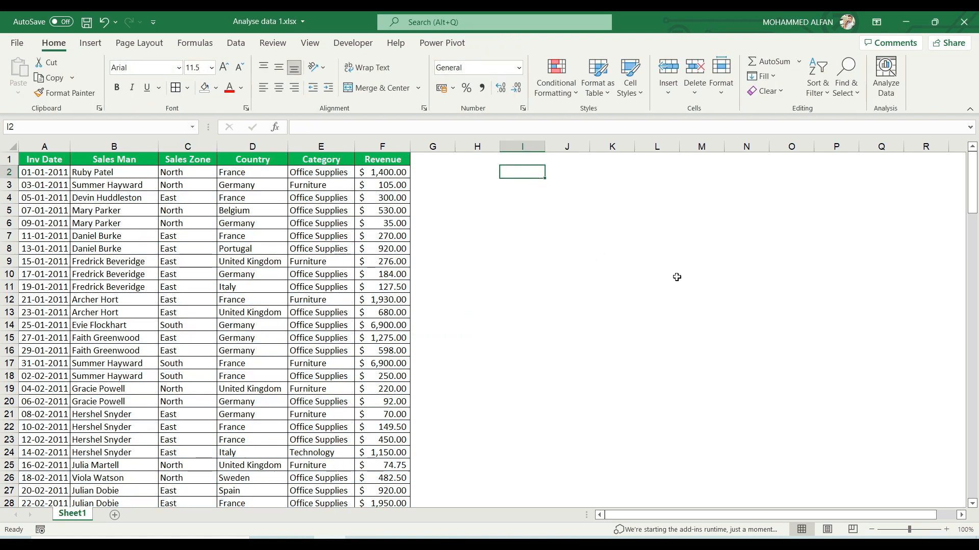
{"action": "key", "text": "Down"}
{"action": "key", "text": "Down"}
{"action": "key", "text": "Down"}
{"action": "key", "text": "Down"}
{"action": "key", "text": "Down"}
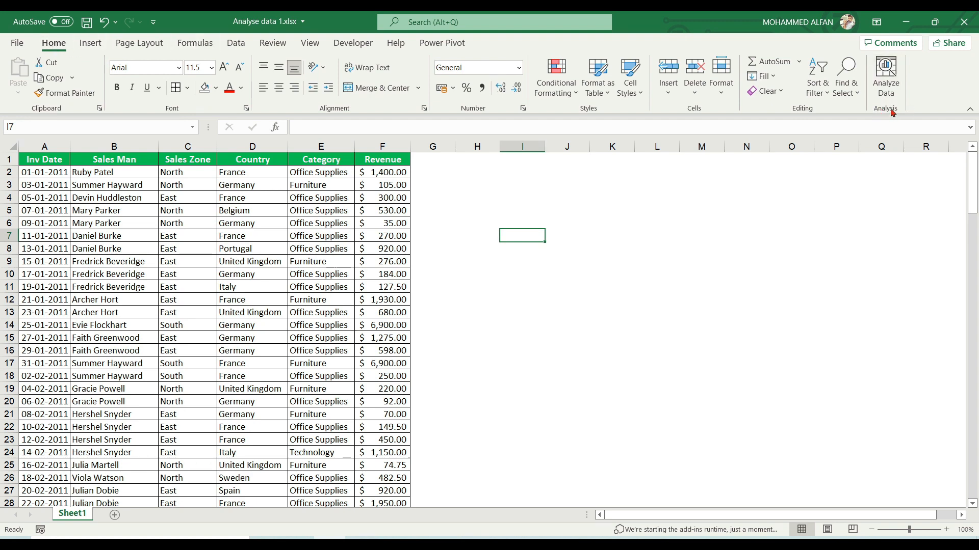
{"action": "left_click", "coordinate": [886, 91]}
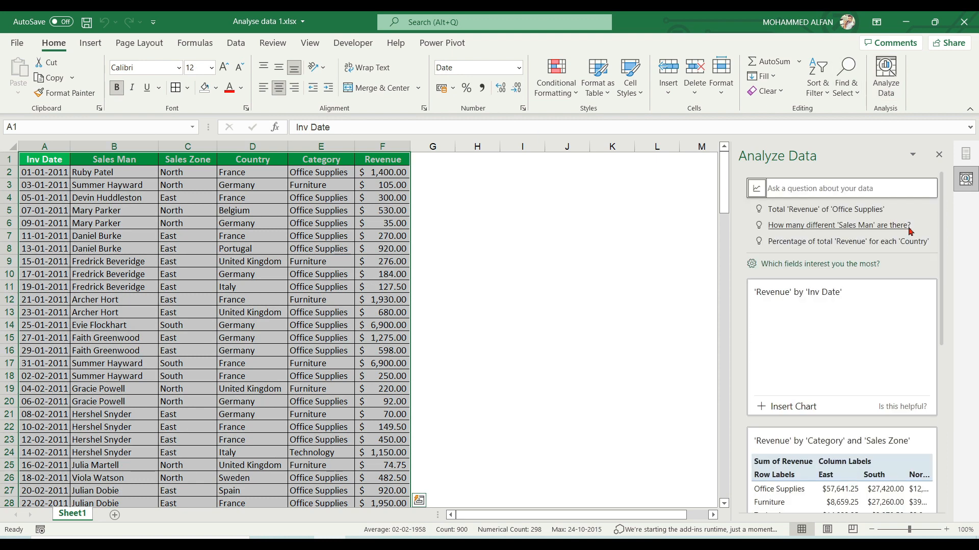
- Insert the suggested PivotTable of Revenue by Category and Sales Zone and the suggested PivotChart of Revenue by Sales Zone and Category
{"action": "left_click_drag", "start_coordinate": [942, 224], "coordinate": [941, 196]}
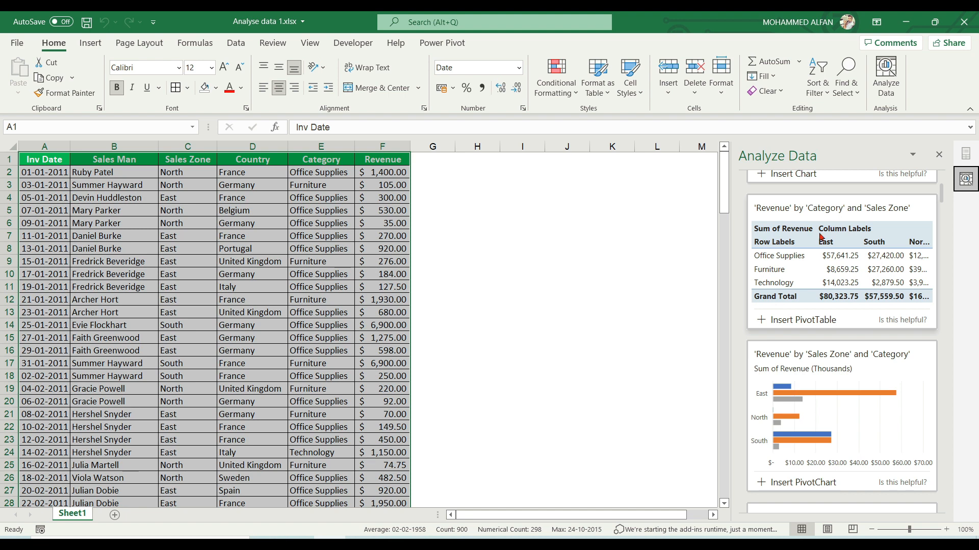
{"action": "left_click", "coordinate": [789, 321]}
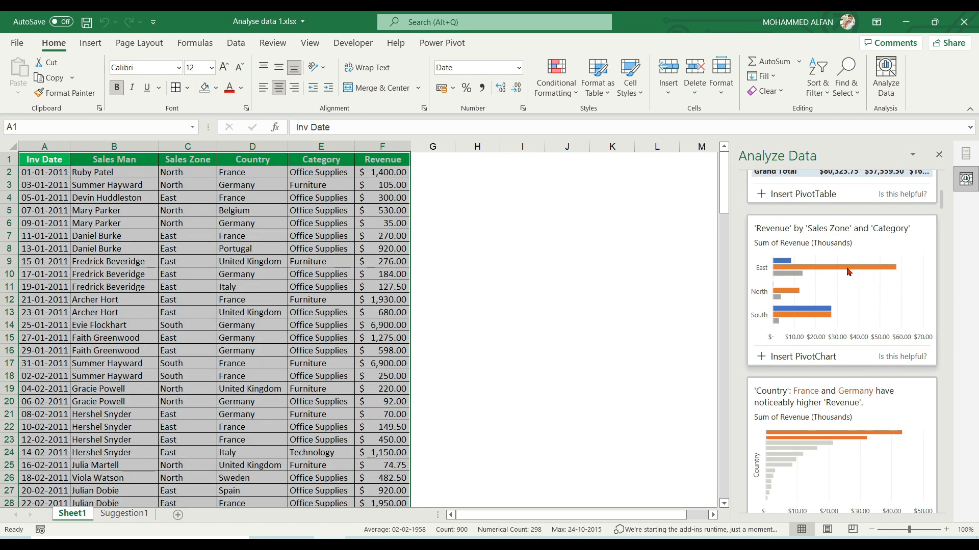
{"action": "left_click", "coordinate": [791, 357]}
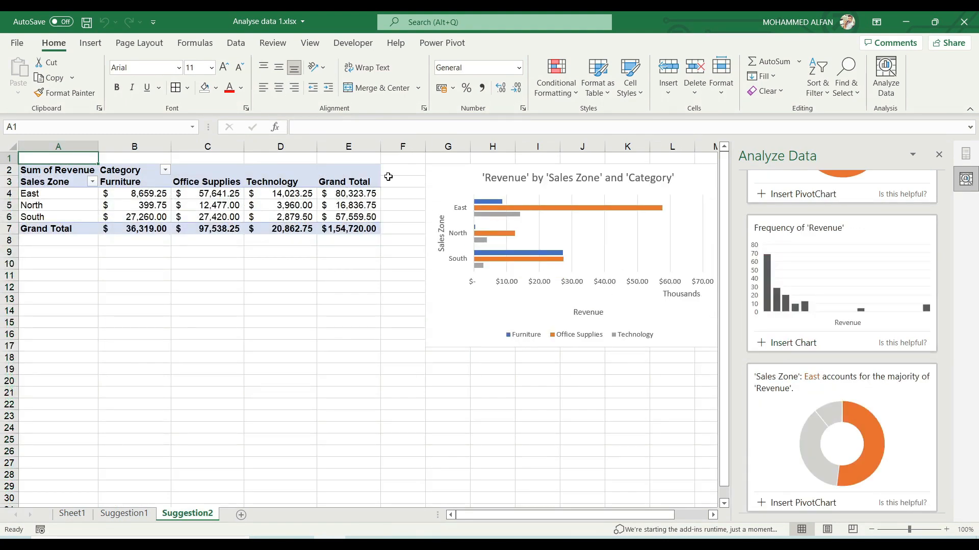
- Review the Suggestion1 and Suggestion2 sheets and return to Sheet1
{"action": "left_click", "coordinate": [128, 515]}
{"action": "left_click", "coordinate": [186, 515]}
{"action": "left_click", "coordinate": [71, 515]}
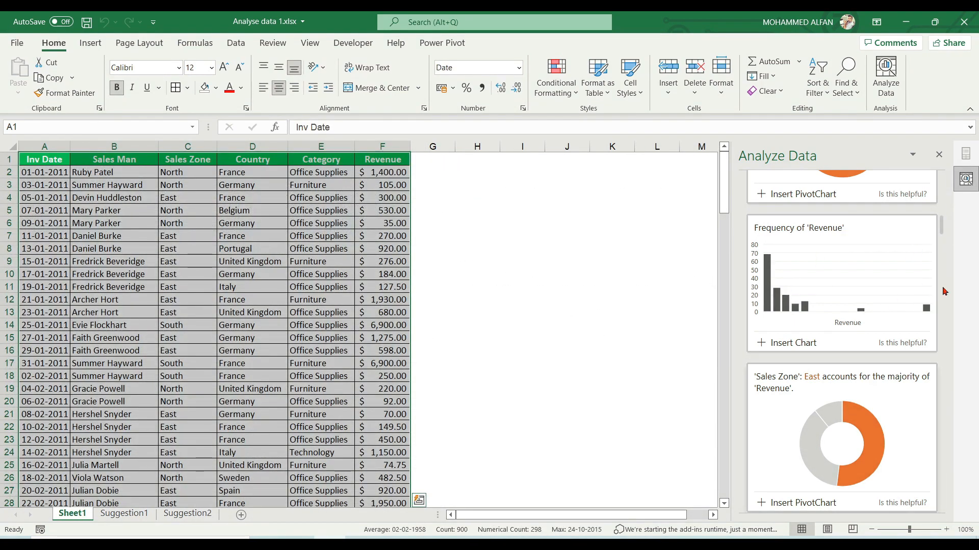
- Ask Analyze Data the question "Revenue against each year"
{"action": "scroll", "coordinate": [943, 235], "scroll_direction": "up", "scroll_amount": 1}
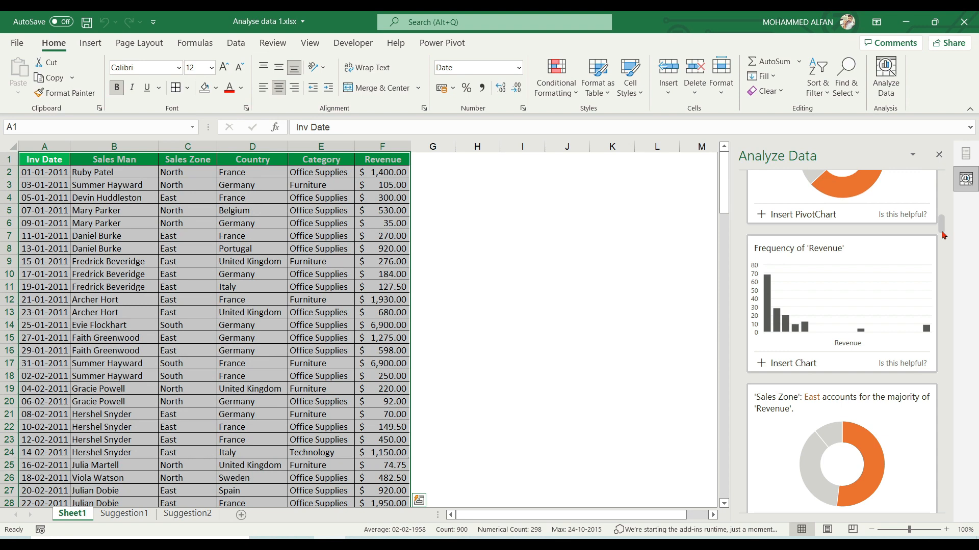
{"action": "left_click_drag", "start_coordinate": [942, 224], "coordinate": [941, 171]}
{"action": "left_click", "coordinate": [656, 210]}
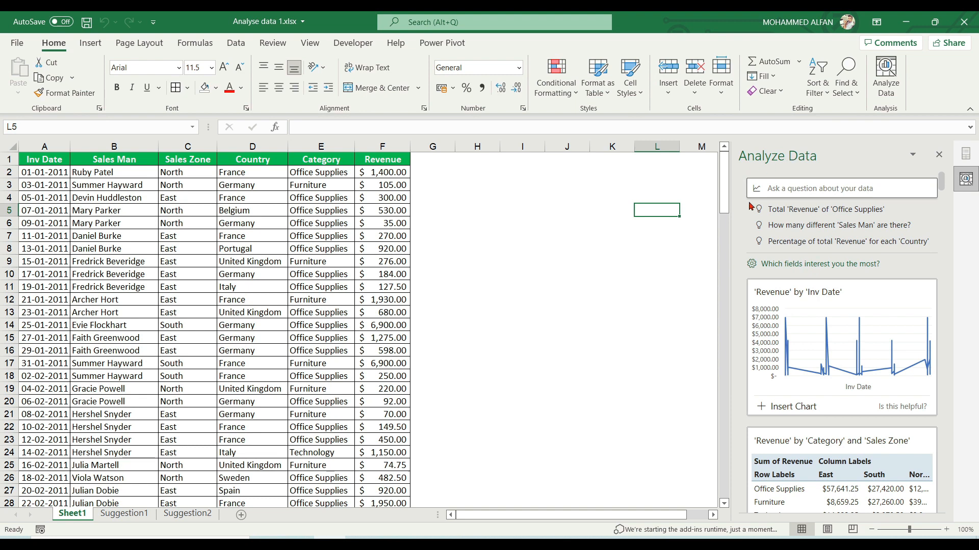
{"action": "left_click", "coordinate": [828, 188]}
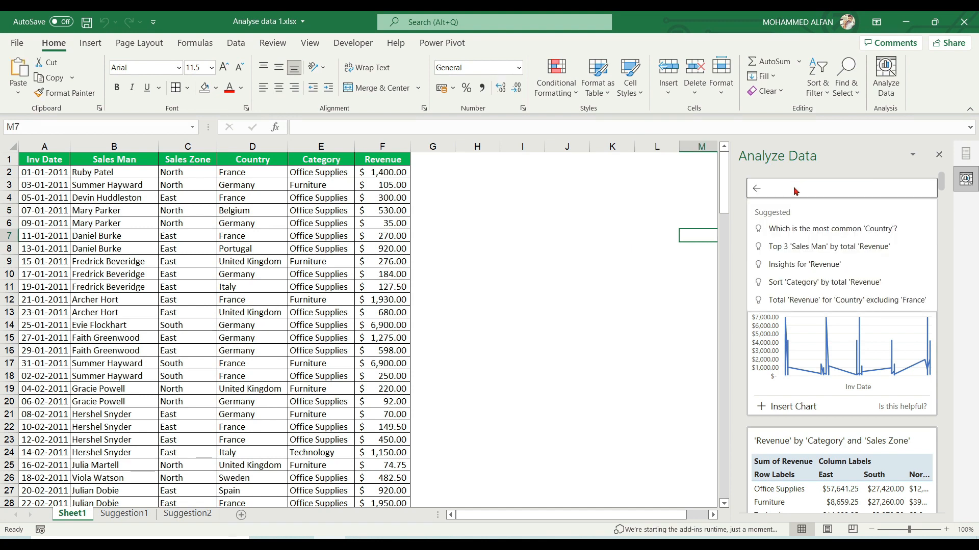
{"action": "type", "text": "Revenue against each year"}
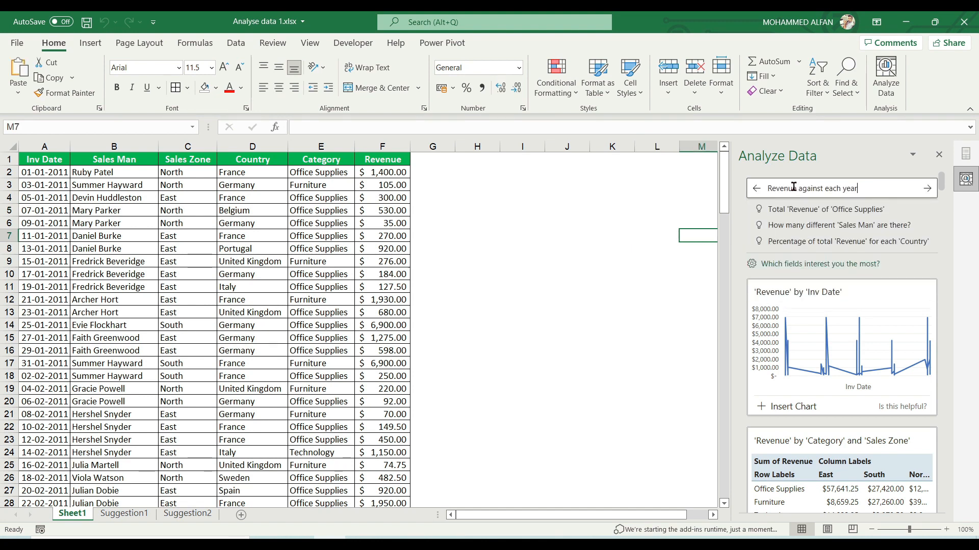
{"action": "left_click", "coordinate": [927, 189]}
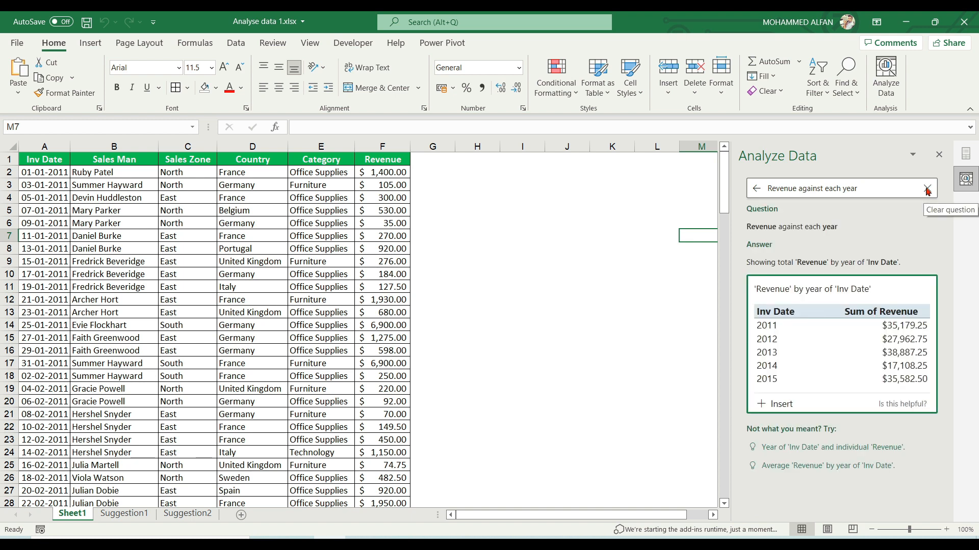
- Insert the answer table of Revenue by year of Inv Date and ask Analyze Data the question "Total revenue for furniture"
{"action": "left_click", "coordinate": [775, 405]}
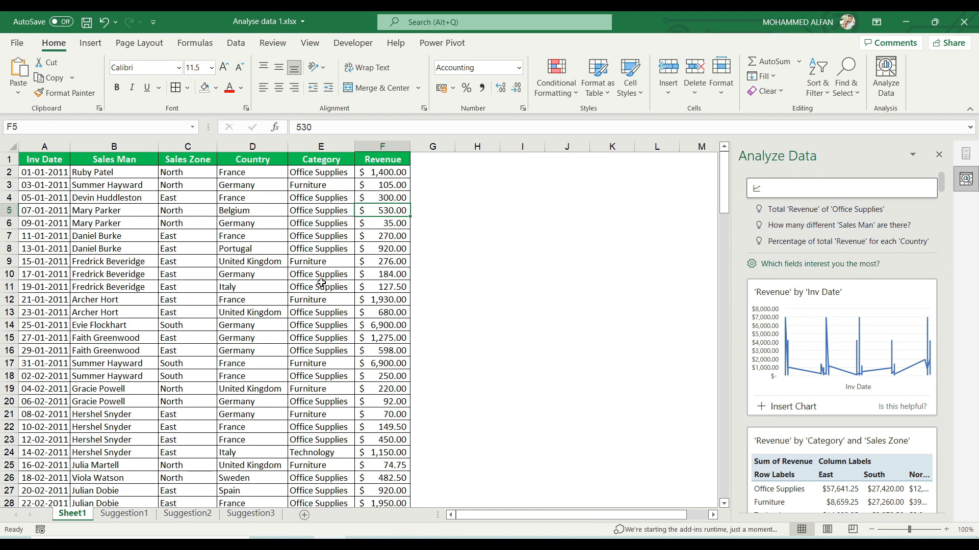
{"action": "left_click", "coordinate": [828, 189]}
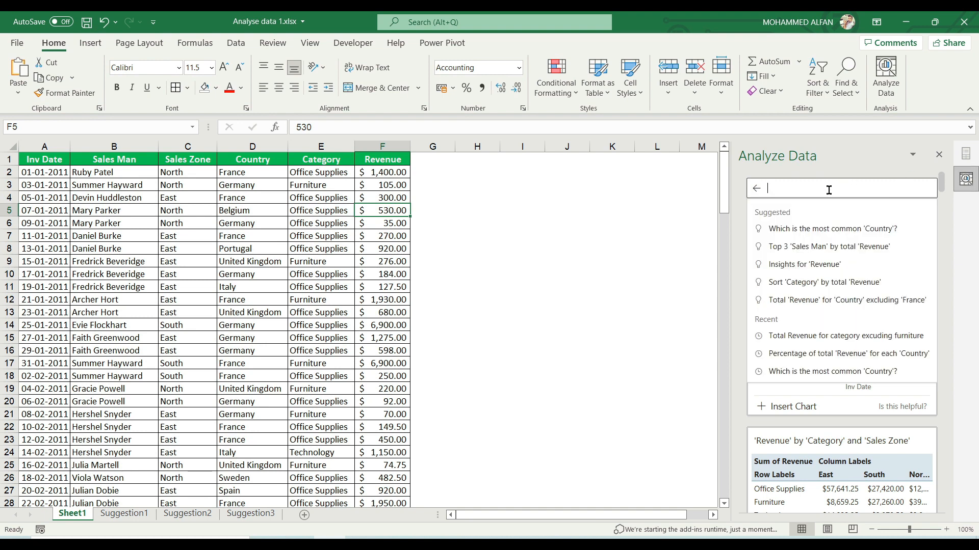
{"action": "type", "text": "Total revenue for furniture"}
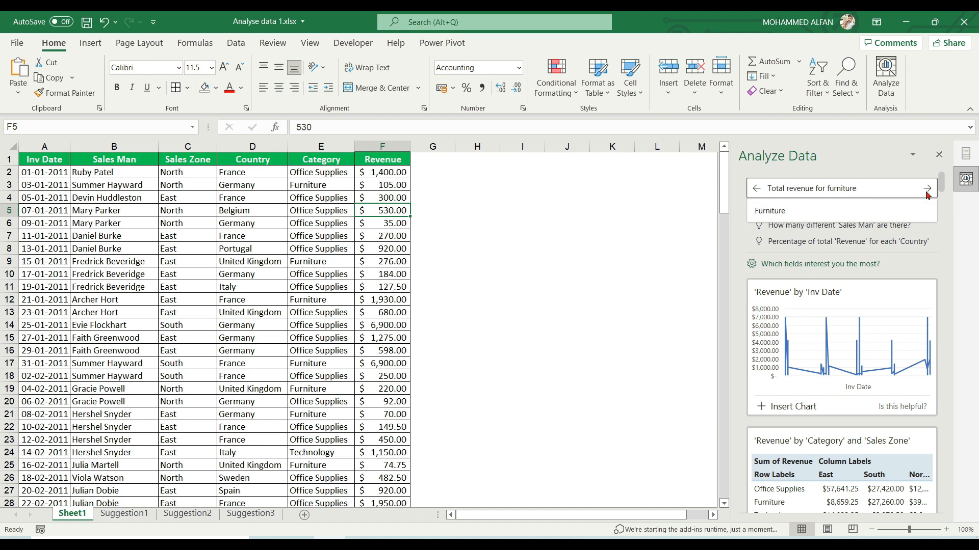
{"action": "left_click", "coordinate": [927, 189]}
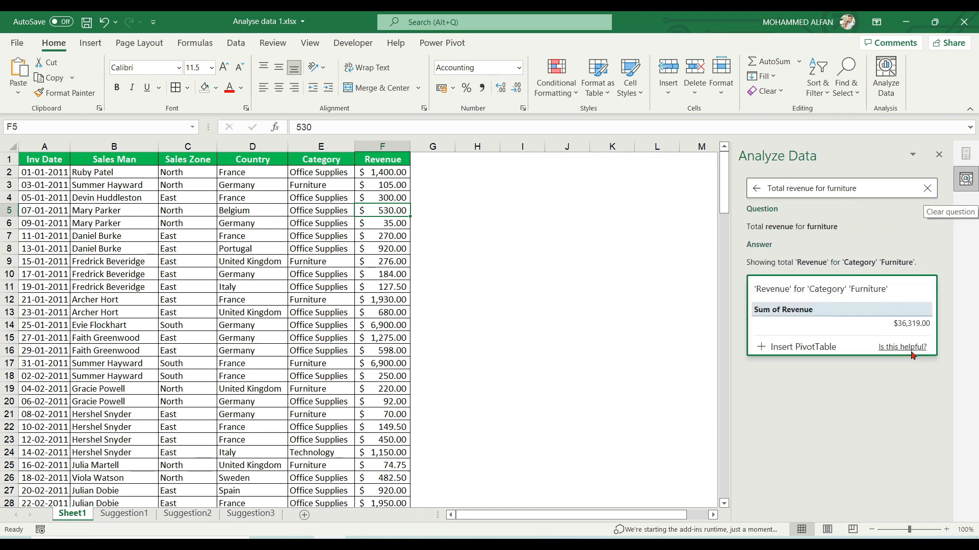
- Filter the sales data's Category column to Furniture only and select the filtered Revenue values to check their sum
{"action": "left_click_drag", "start_coordinate": [41, 160], "coordinate": [359, 166]}
{"action": "key", "text": "alt+d"}
{"action": "key", "text": "f"}
{"action": "key", "text": "f"}
{"action": "left_click", "coordinate": [350, 171]}
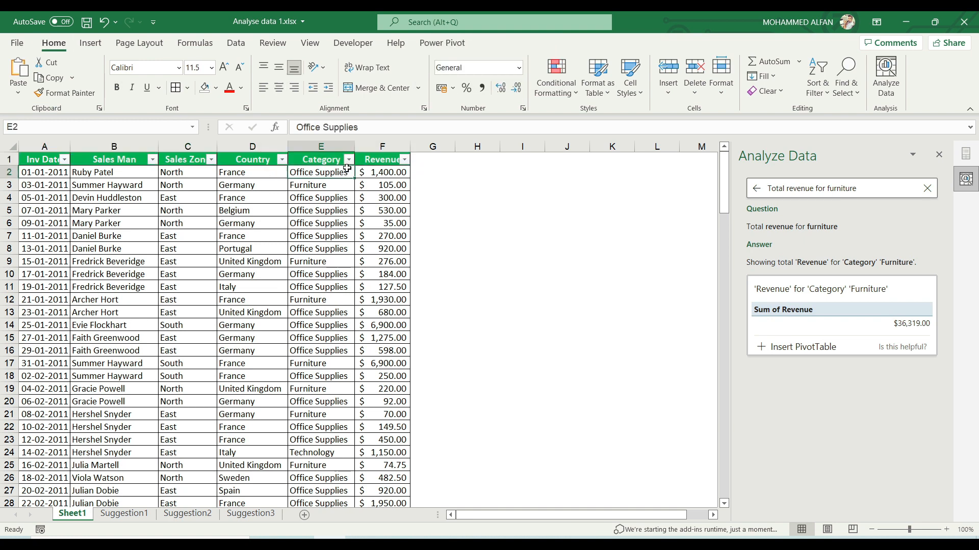
{"action": "left_click", "coordinate": [349, 160]}
{"action": "left_click", "coordinate": [219, 309]}
{"action": "left_click", "coordinate": [219, 320]}
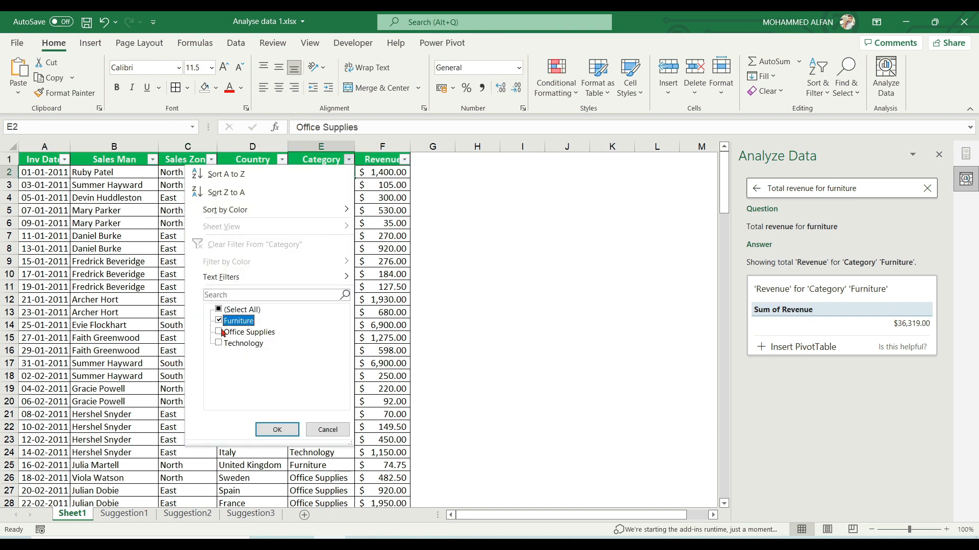
{"action": "left_click", "coordinate": [277, 430]}
{"action": "left_click_drag", "start_coordinate": [374, 173], "coordinate": [384, 492]}
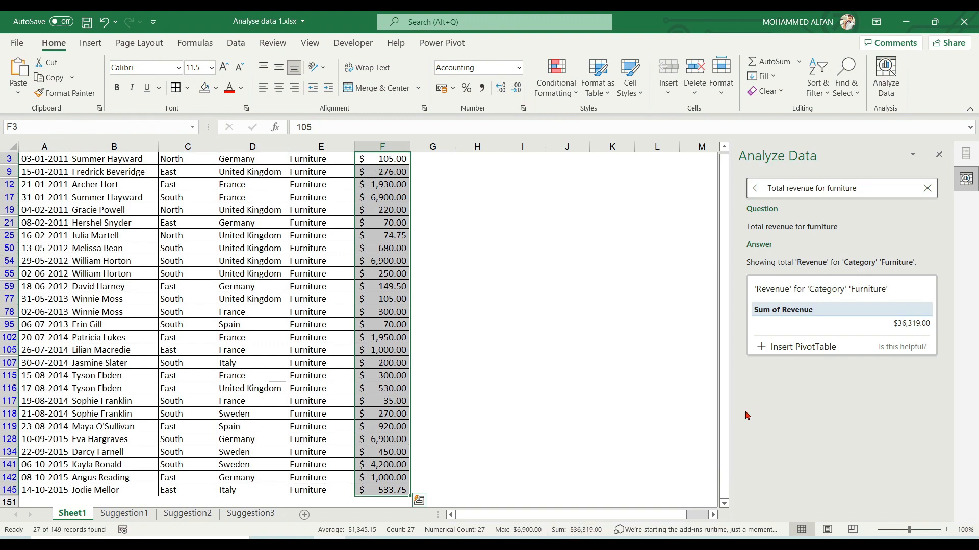
- Remove the filter from the sales data and return from the furniture answer to the Analyze Data suggestions
{"action": "scroll", "coordinate": [461, 276], "scroll_direction": "up", "scroll_amount": 1}
{"action": "left_click_drag", "start_coordinate": [862, 189], "coordinate": [748, 199]}
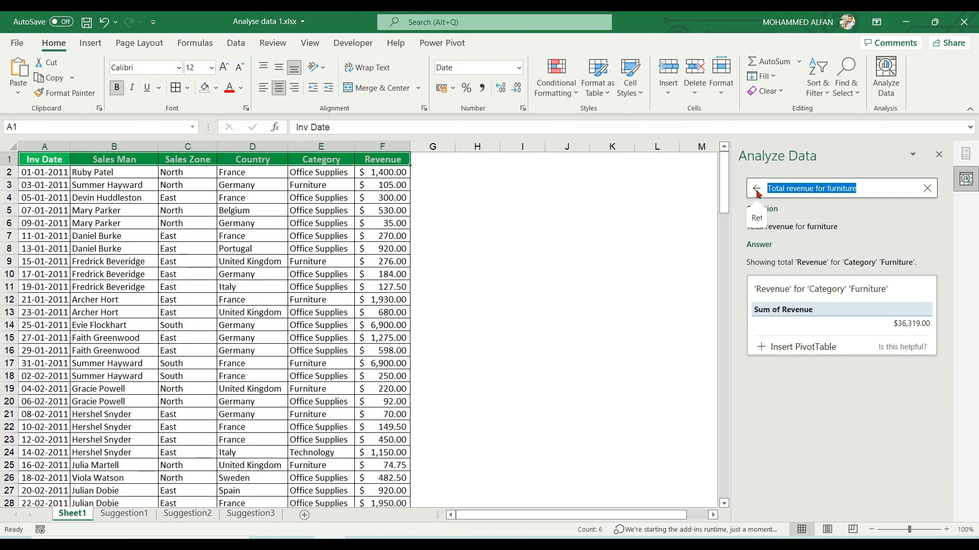
{"action": "left_click", "coordinate": [757, 190]}
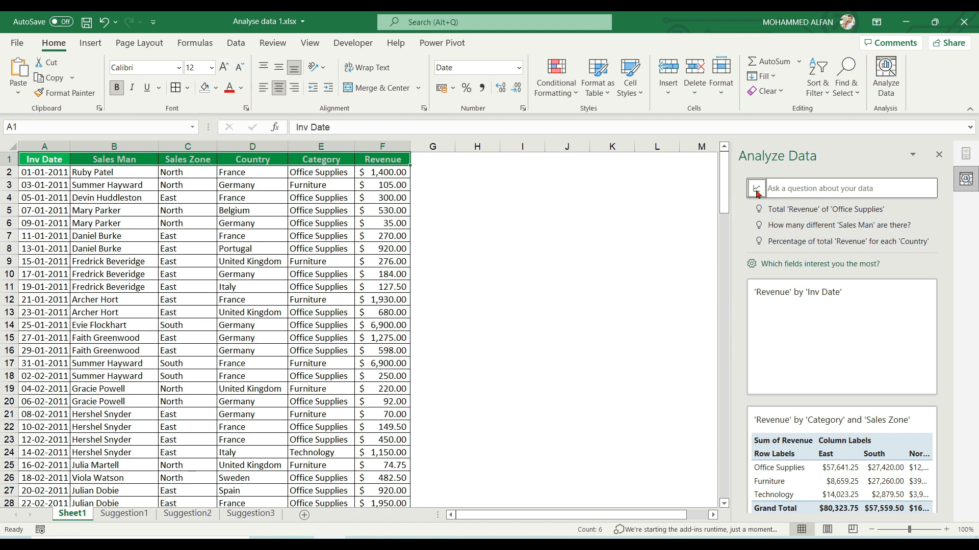